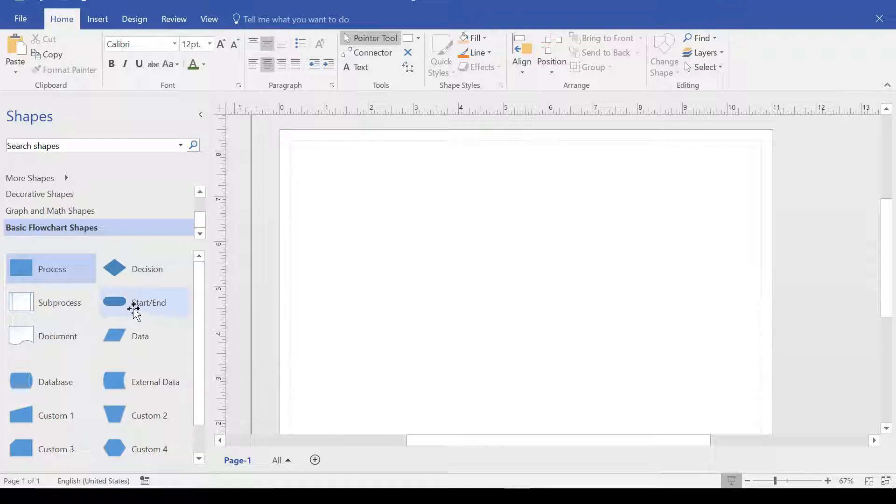
# - Place a Start/End shape in the page's upper-left area and label it "RFI"
pyautogui.moveTo(126, 303); pyautogui.dragTo(362, 206)
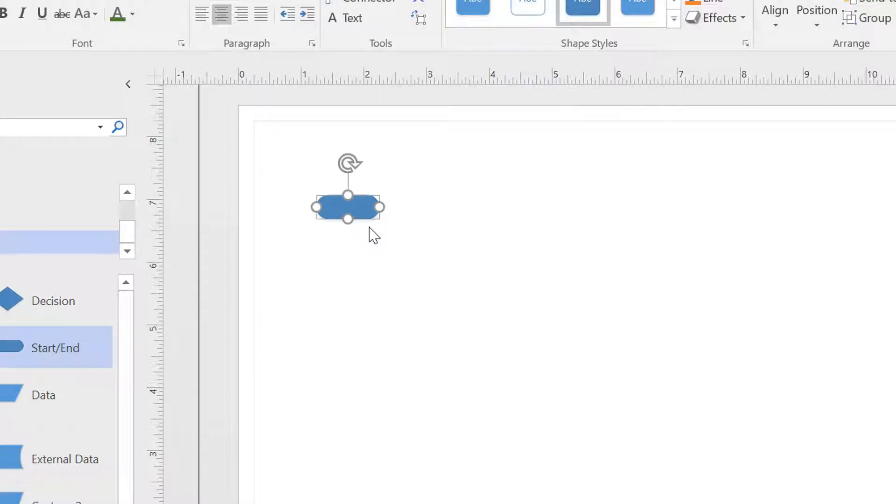
pyautogui.write('RFI')
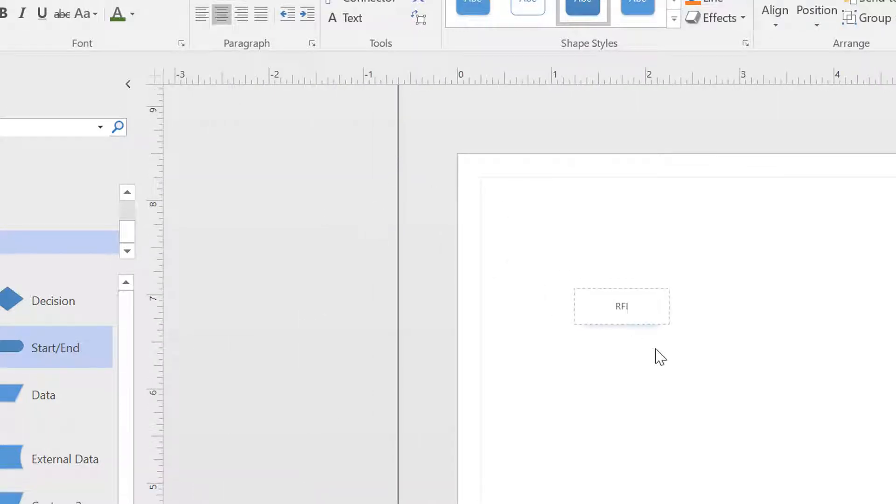
pyautogui.press('Escape')
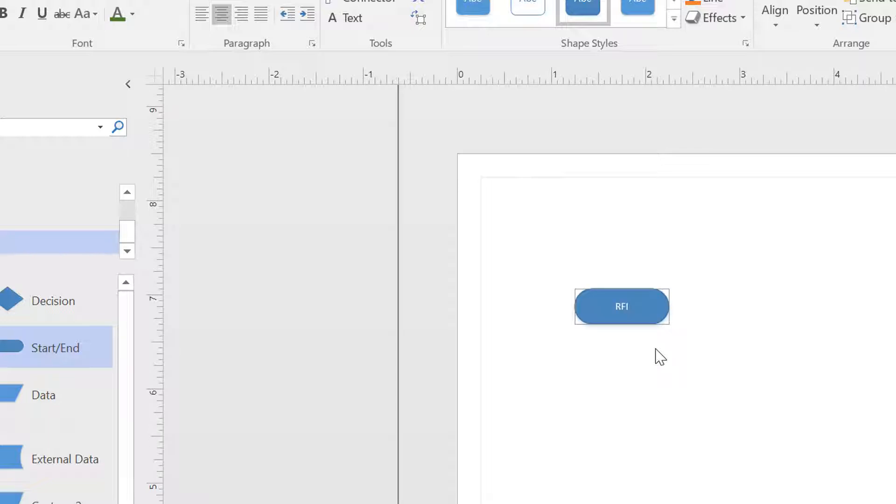
pyautogui.click(660, 357)
pyautogui.scroll(-3, 659, 356)
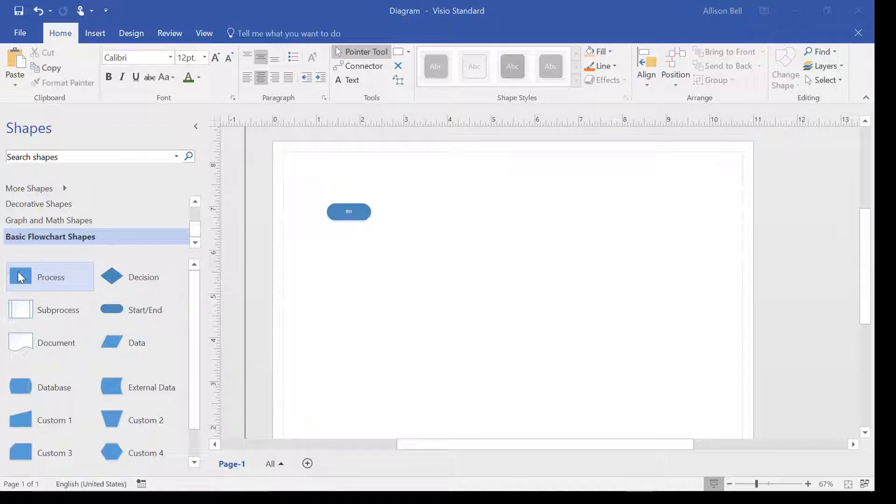
# - Place a Process shape directly below the RFI shape and label it "Data Gathering"
pyautogui.moveTo(72, 276); pyautogui.dragTo(352, 273)
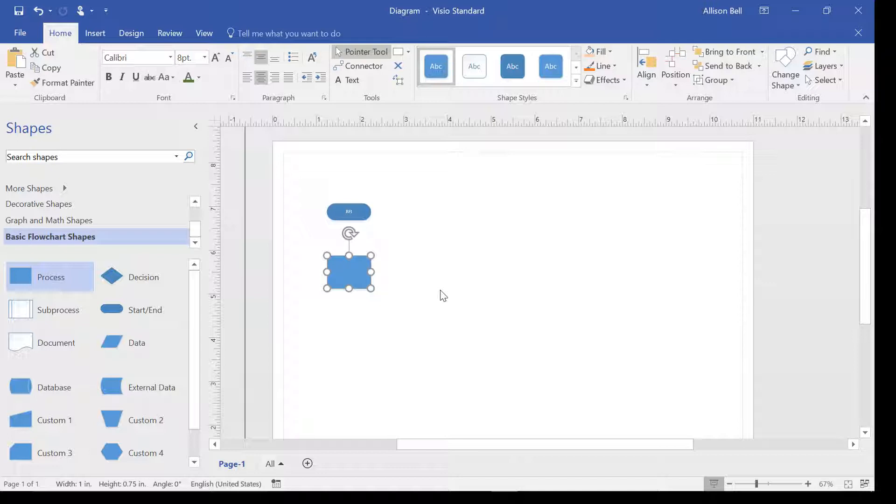
pyautogui.write('Data')
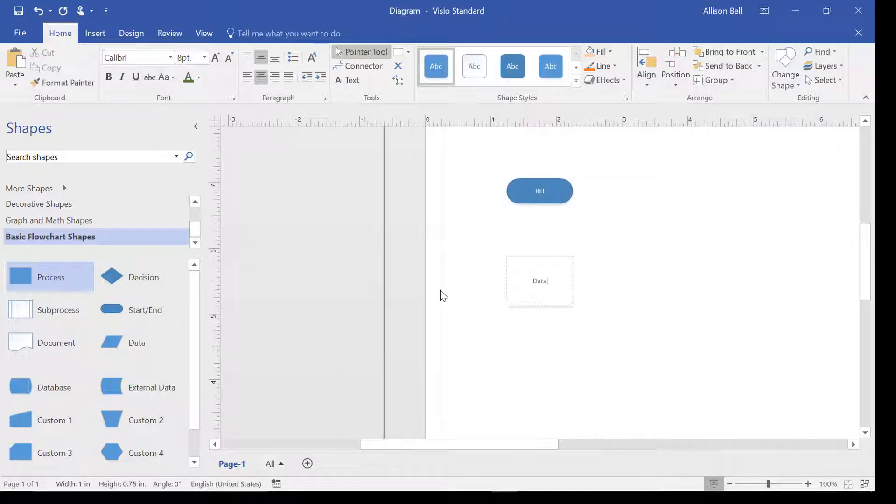
pyautogui.write(' Gathering')
pyautogui.click(513, 322)
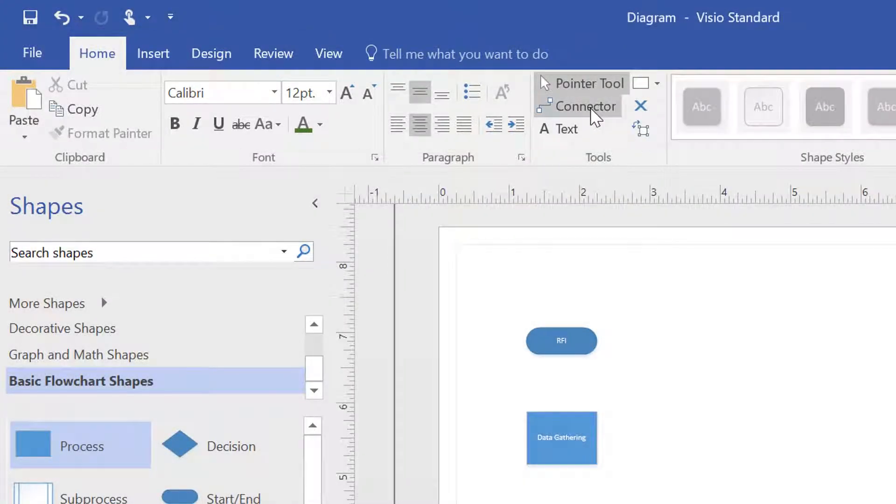
# - Draw a connector from the bottom of the RFI shape to the top of Data Gathering, ending with the Pointer Tool active
pyautogui.click(591, 107)
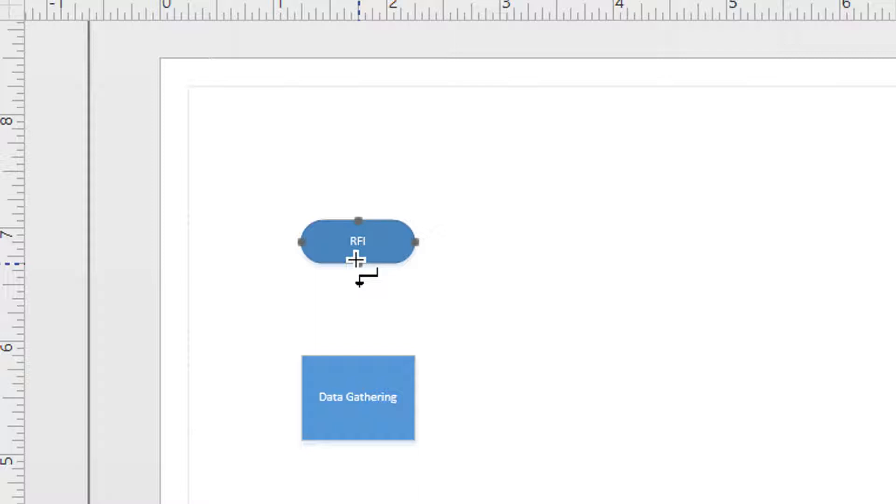
pyautogui.moveTo(358, 264); pyautogui.dragTo(367, 362)
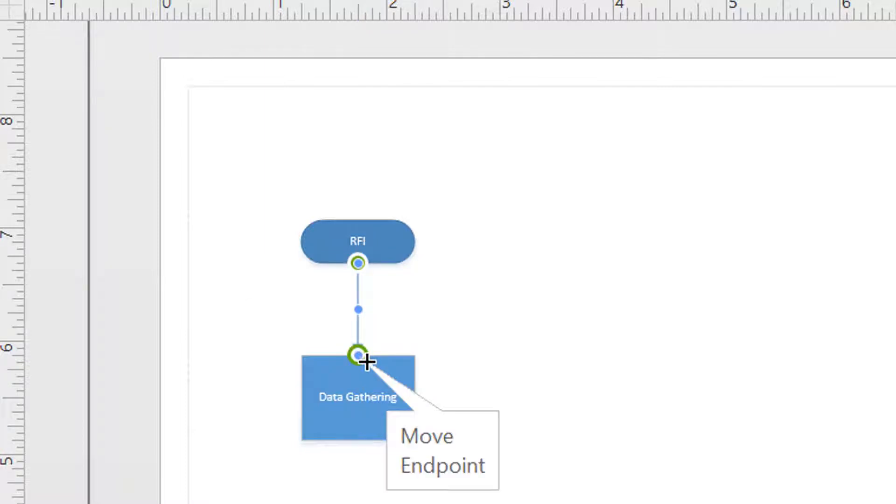
pyautogui.click(440, 293)
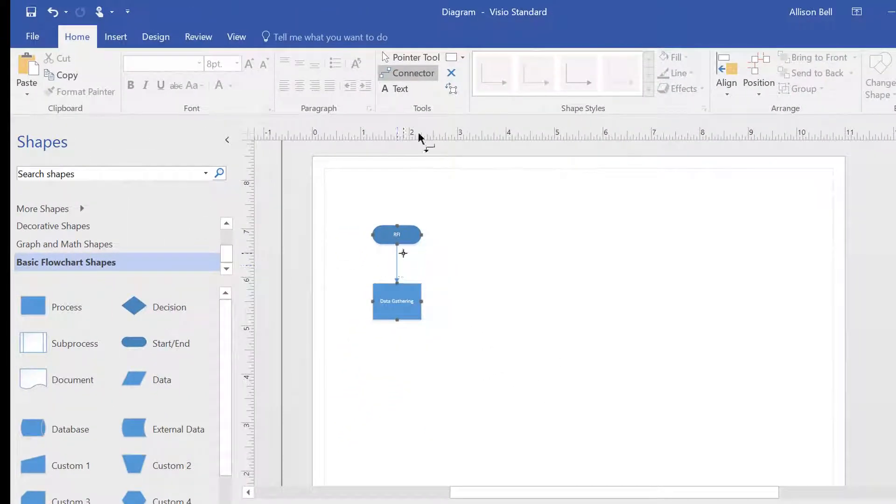
pyautogui.click(414, 58)
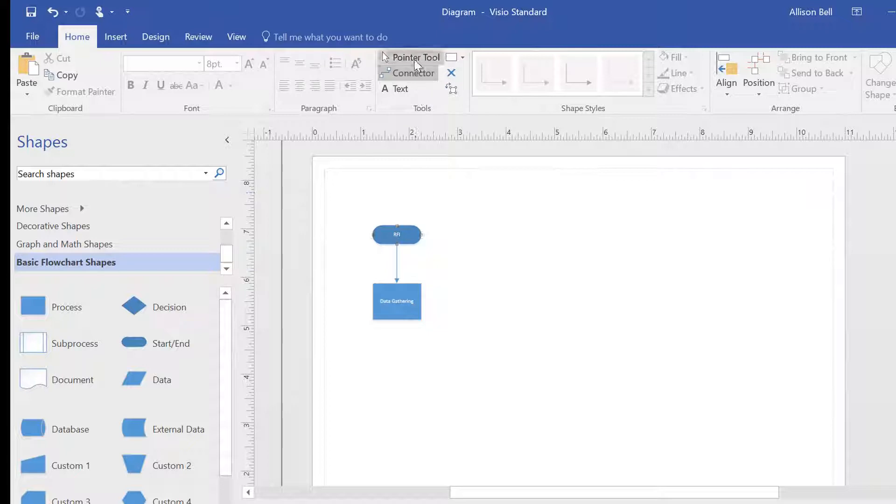
# - Look through the line formatting options for the connector between RFI and Data Gathering
pyautogui.click(397, 254)
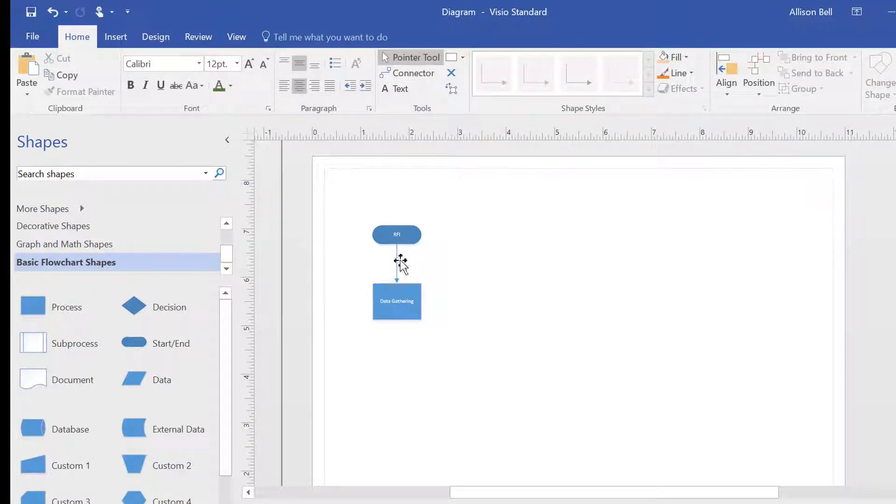
pyautogui.click(691, 73)
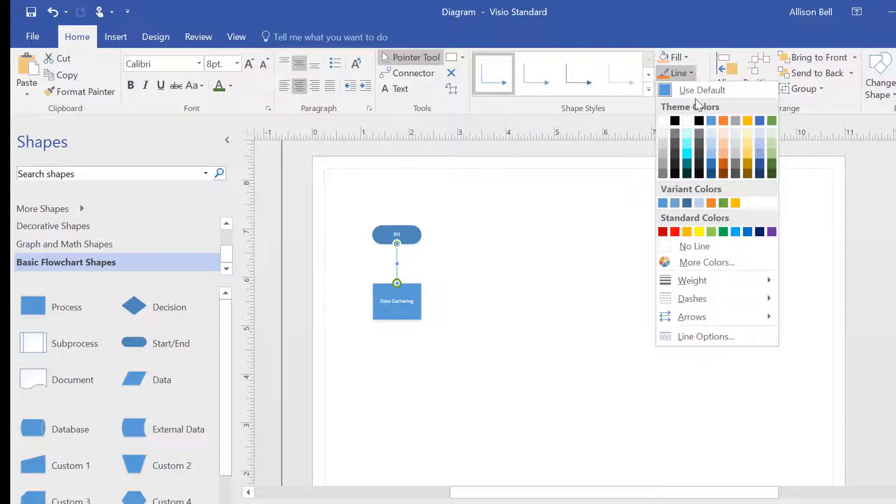
pyautogui.click(500, 280)
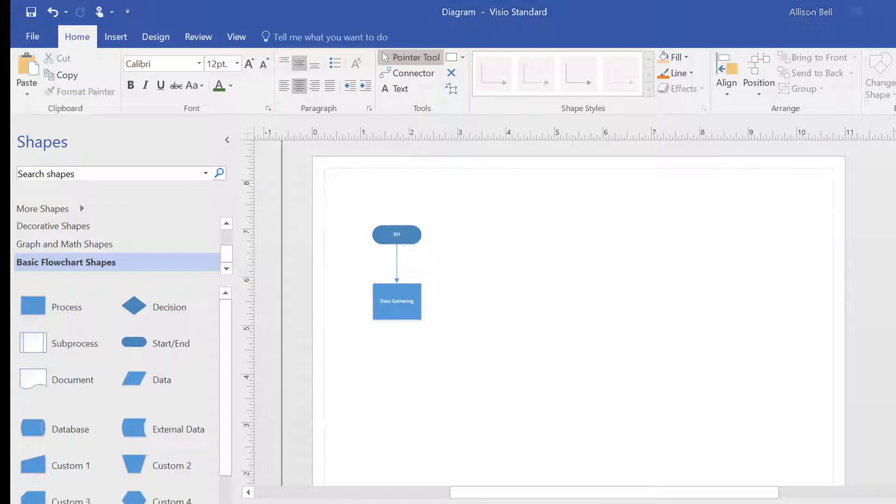
# - Place a Decision shape to the right of Data Gathering and label it "Bid?"
pyautogui.moveTo(135, 308); pyautogui.dragTo(472, 301)
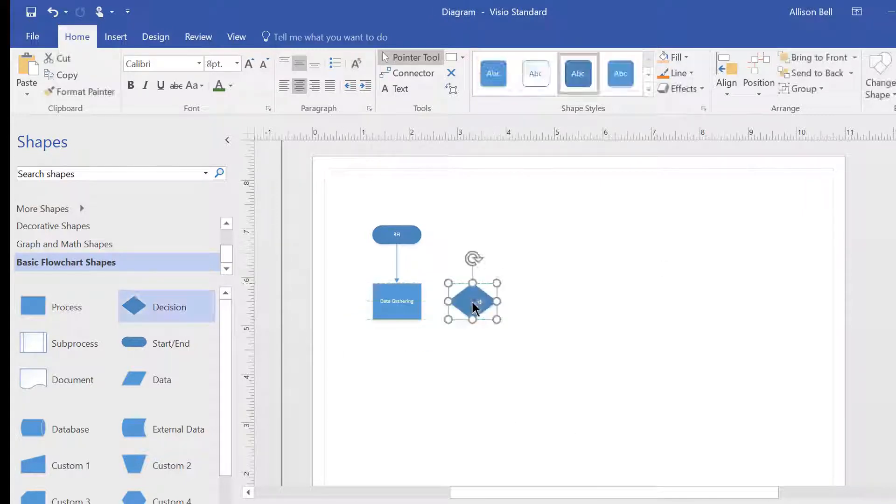
pyautogui.write('Bid?')
pyautogui.click(109, 317)
# - Add two Process shapes to the right of the Bid? decision, labelled "Development" and "Review"
pyautogui.moveTo(108, 317); pyautogui.dragTo(596, 318)
pyautogui.write('Development')
pyautogui.click(596, 372)
pyautogui.moveTo(65, 306); pyautogui.dragTo(672, 314)
pyautogui.write('Review')
pyautogui.click(681, 365)
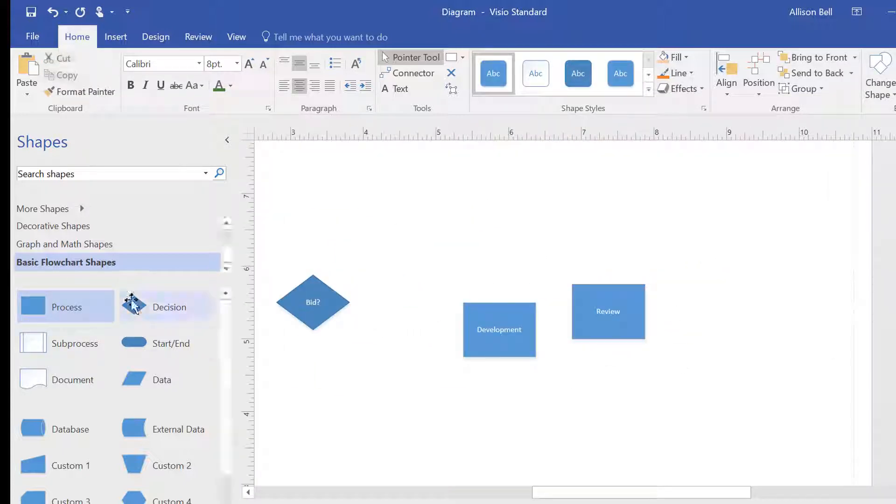
# - Add a Decision shape labelled "Edits?" to the right of Review and a Start/End shape labelled "End" below it
pyautogui.moveTo(130, 304); pyautogui.dragTo(744, 314)
pyautogui.write('Edits?')
pyautogui.click(169, 276)
pyautogui.moveTo(134, 343); pyautogui.dragTo(744, 395)
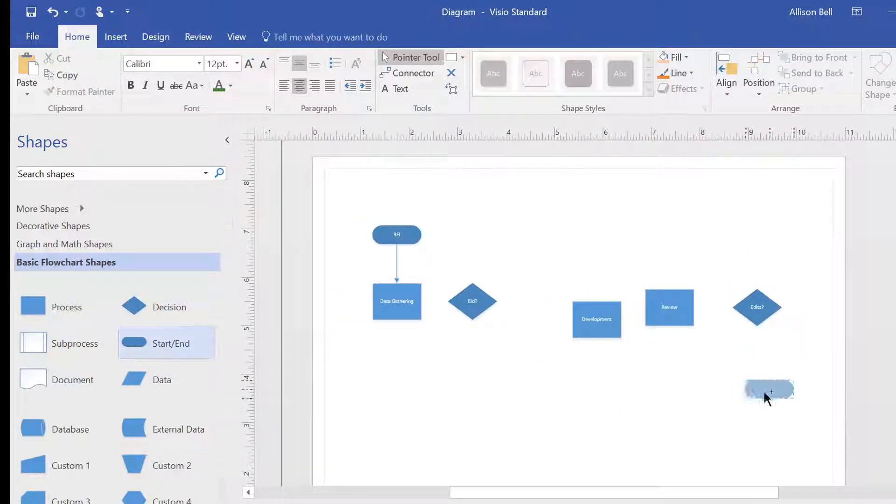
pyautogui.write('End')
pyautogui.click(723, 396)
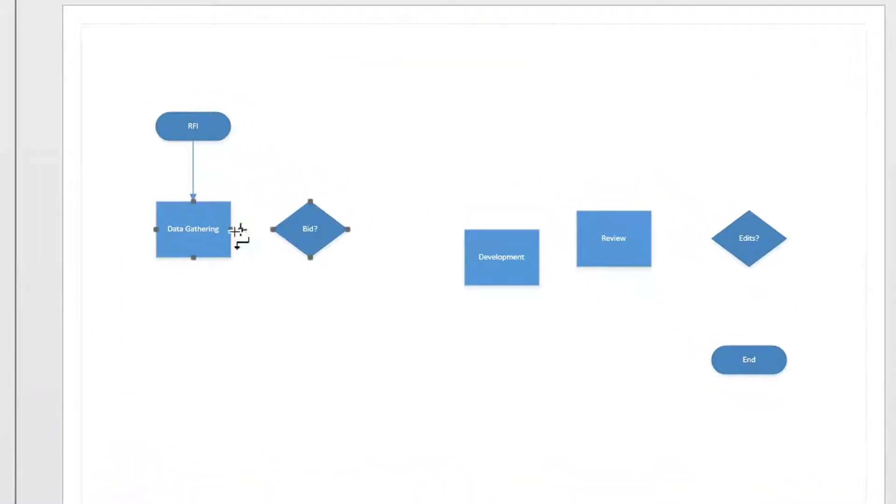
# - Connect Data Gathering to Bid?, Bid? to Development, Development to Review, and Review to Edits?
pyautogui.click(427, 301)
pyautogui.moveTo(351, 231); pyautogui.dragTo(465, 257)
pyautogui.moveTo(539, 257); pyautogui.dragTo(577, 239)
pyautogui.moveTo(651, 238); pyautogui.dragTo(711, 238)
# - Connect the bottom of Edits? to End, the top of Edits? back to Development, and the bottom of Bid? to End
pyautogui.moveTo(749, 267); pyautogui.dragTo(753, 294)
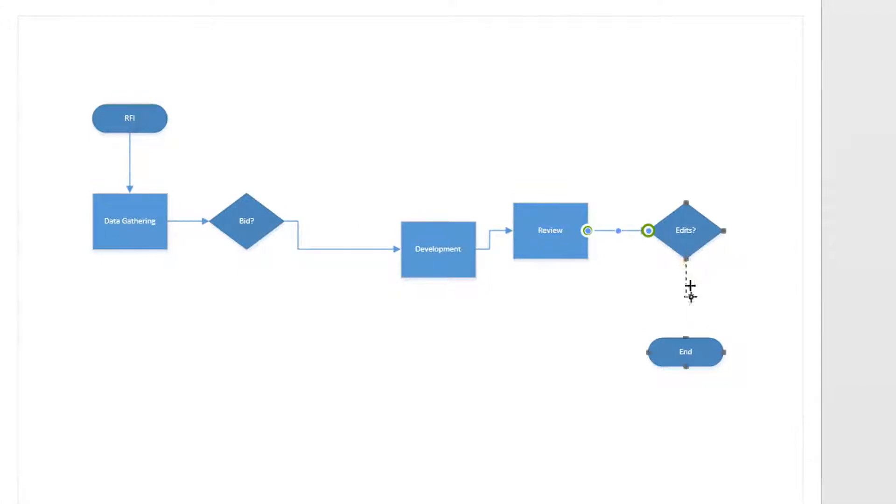
pyautogui.moveTo(691, 285); pyautogui.dragTo(685, 337)
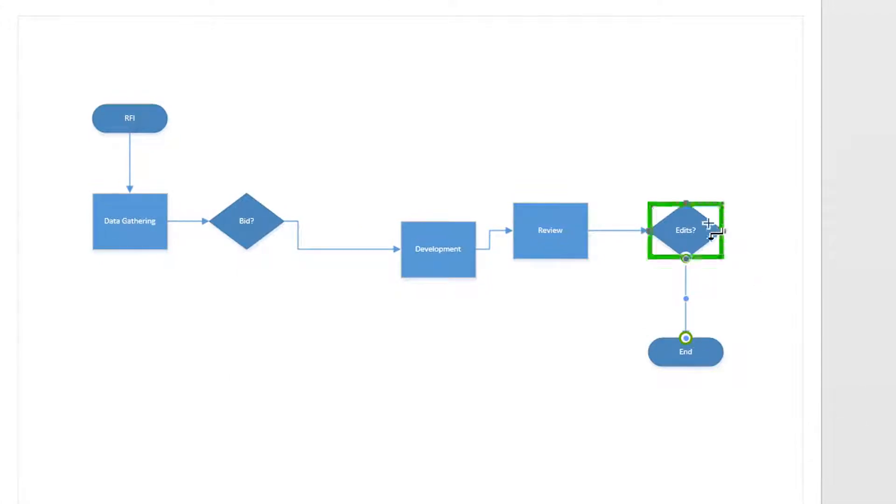
pyautogui.moveTo(685, 203); pyautogui.dragTo(439, 221)
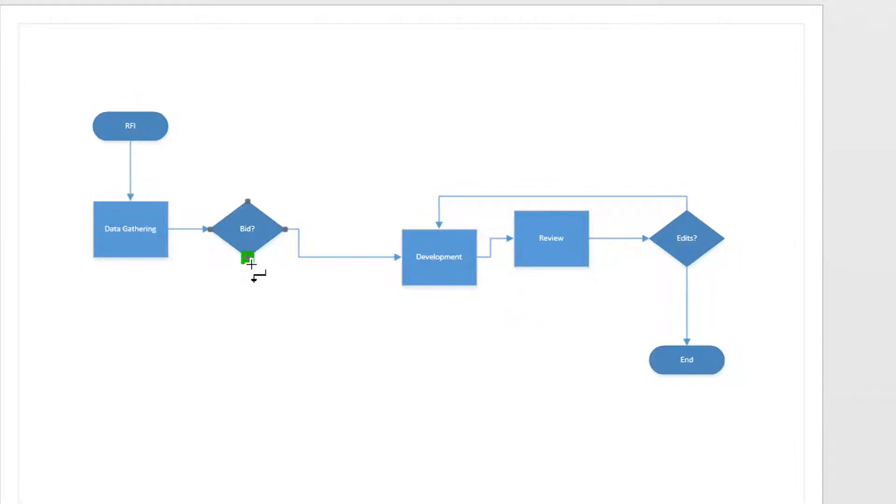
pyautogui.moveTo(249, 260); pyautogui.dragTo(658, 365)
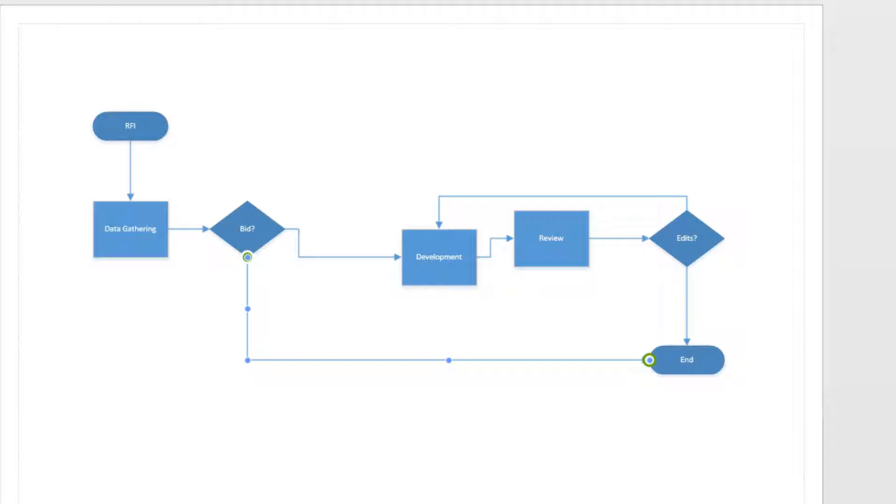
# - Label the connector from Bid? to Development "Yes" and the one from Bid? to End "No"
pyautogui.click(319, 257)
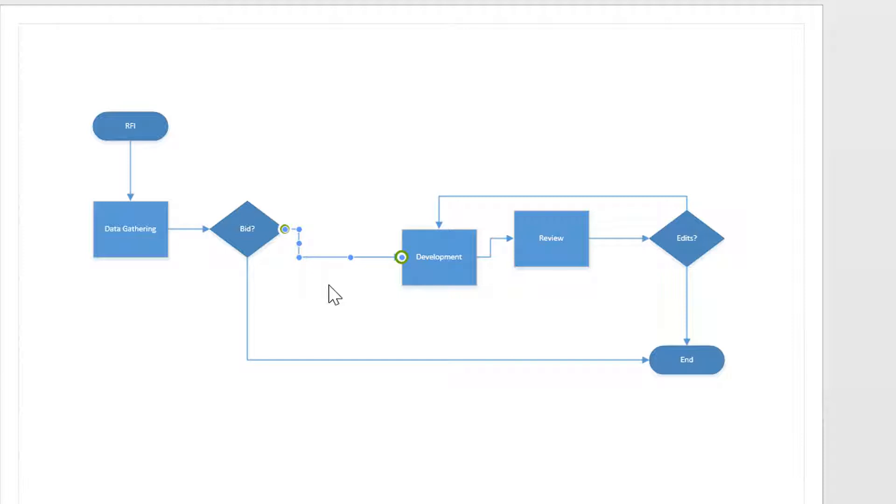
pyautogui.press('F2')
pyautogui.write('Yes')
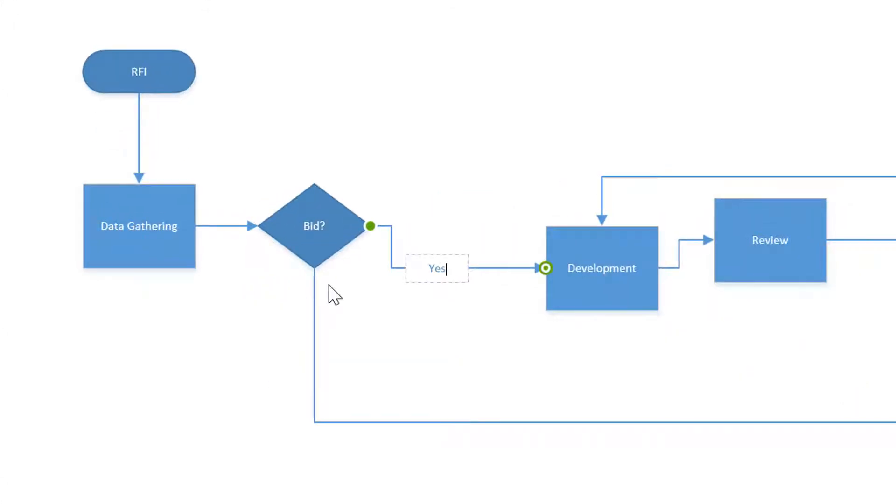
pyautogui.click(315, 327)
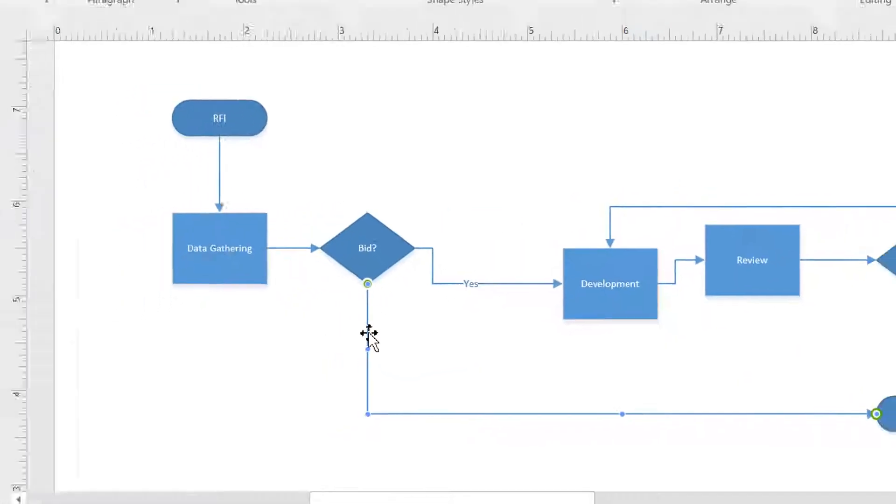
pyautogui.press('F2')
pyautogui.write('No')
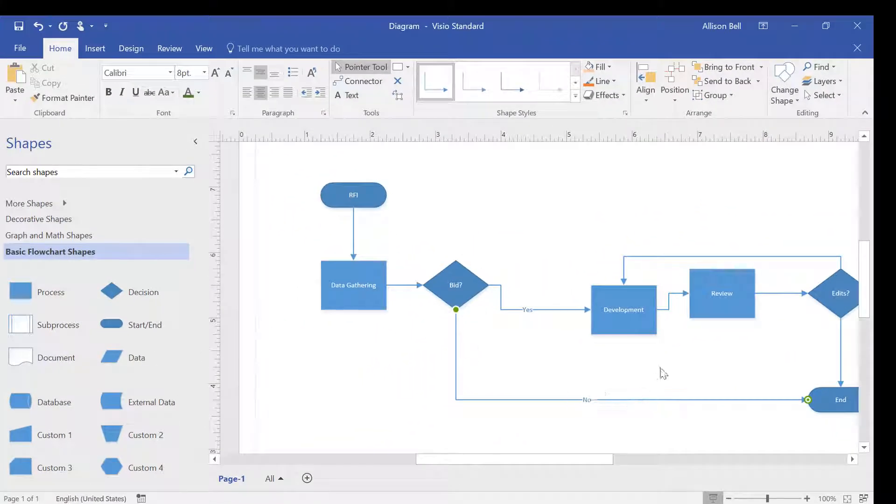
pyautogui.click(659, 383)
# - Label the connector from Edits? back to Development "Yes" and the one from Edits? to End "No"
pyautogui.moveTo(581, 455); pyautogui.dragTo(603, 457)
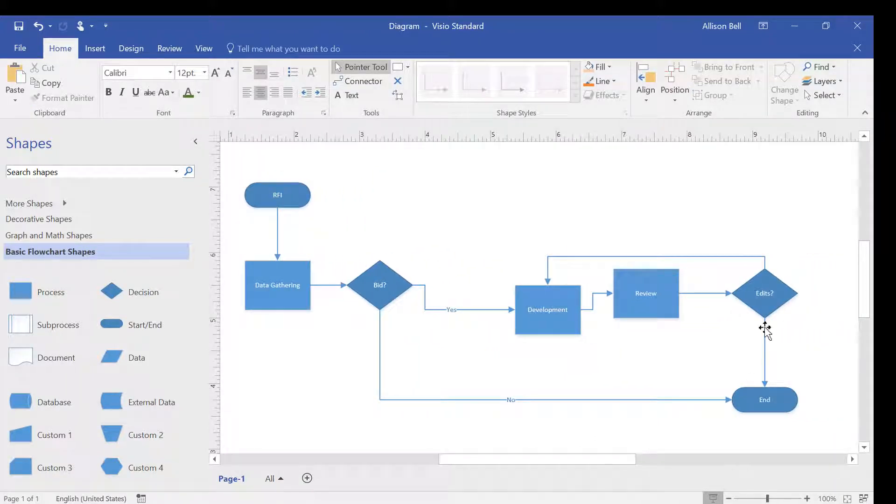
pyautogui.click(742, 257)
pyautogui.write('Yes')
pyautogui.click(764, 337)
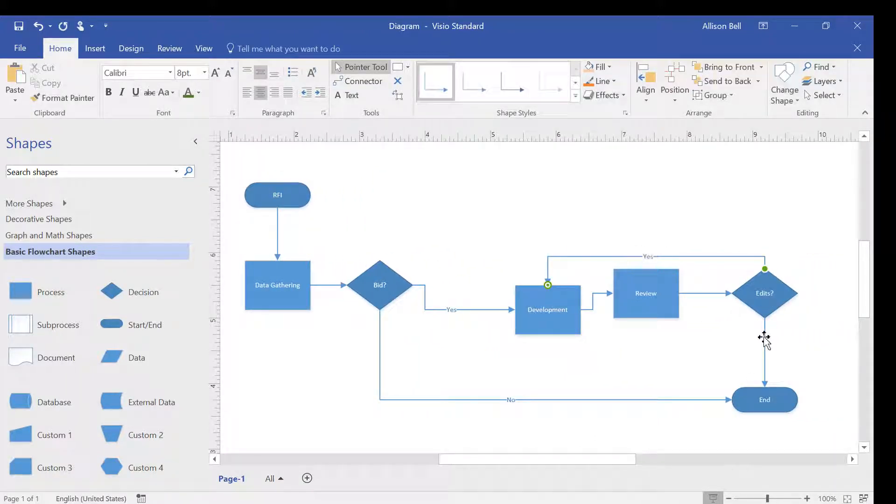
pyautogui.write('No')
pyautogui.click(686, 360)
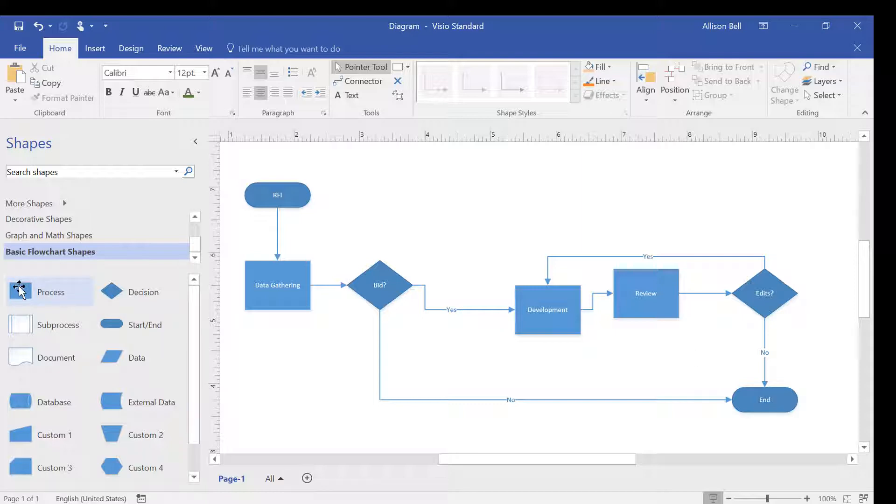
# - Insert a Process shape into the Yes connector between Bid? and Development, level with Bid?, and open its text for editing
pyautogui.moveTo(19, 289); pyautogui.dragTo(468, 312)
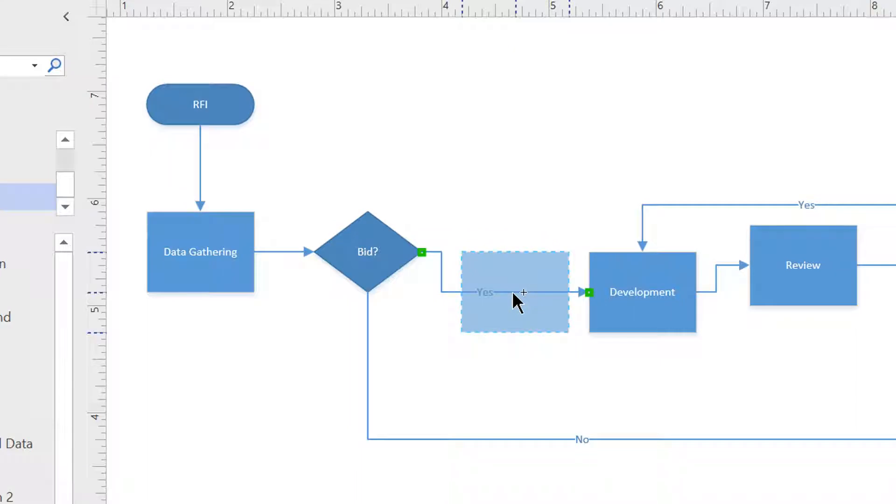
pyautogui.moveTo(513, 294); pyautogui.dragTo(514, 294)
pyautogui.moveTo(513, 293); pyautogui.dragTo(511, 293)
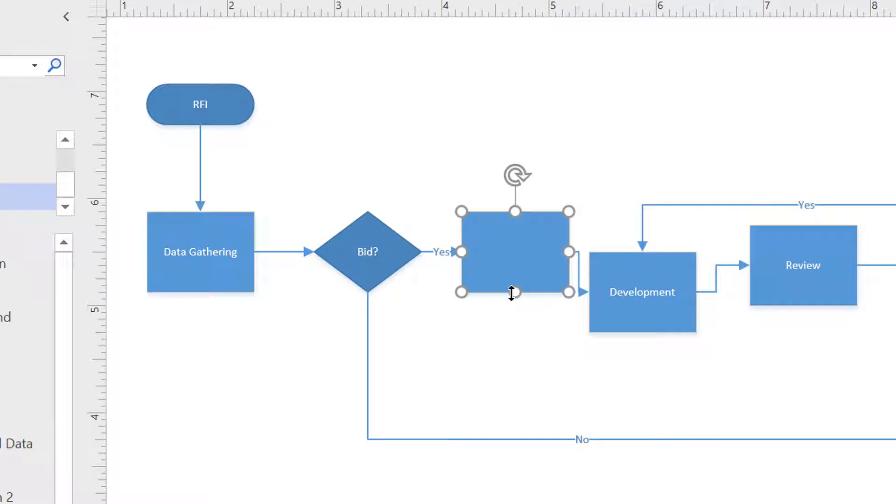
pyautogui.doubleClick(506, 260)
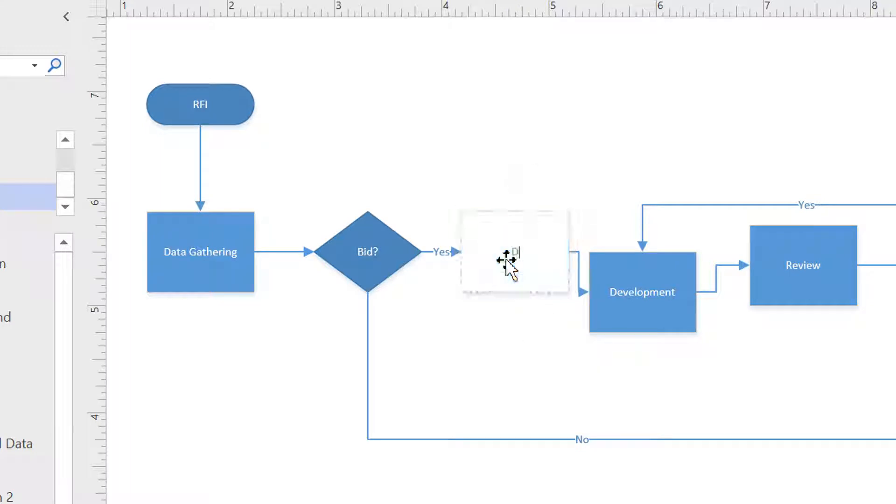